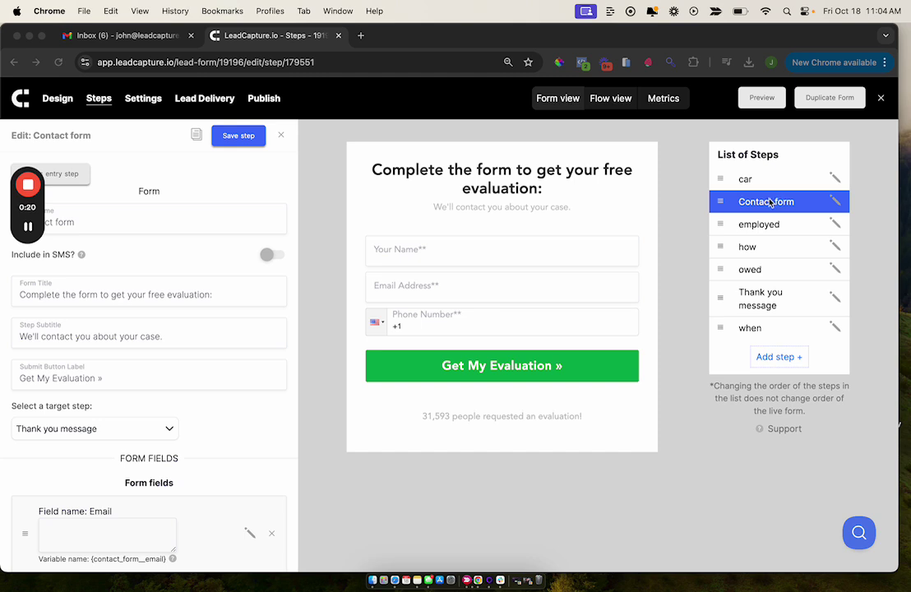
# Set the Contact form step's responses column width to 2 in the step layout override.
pyautogui.scroll(-5, 188, 415)
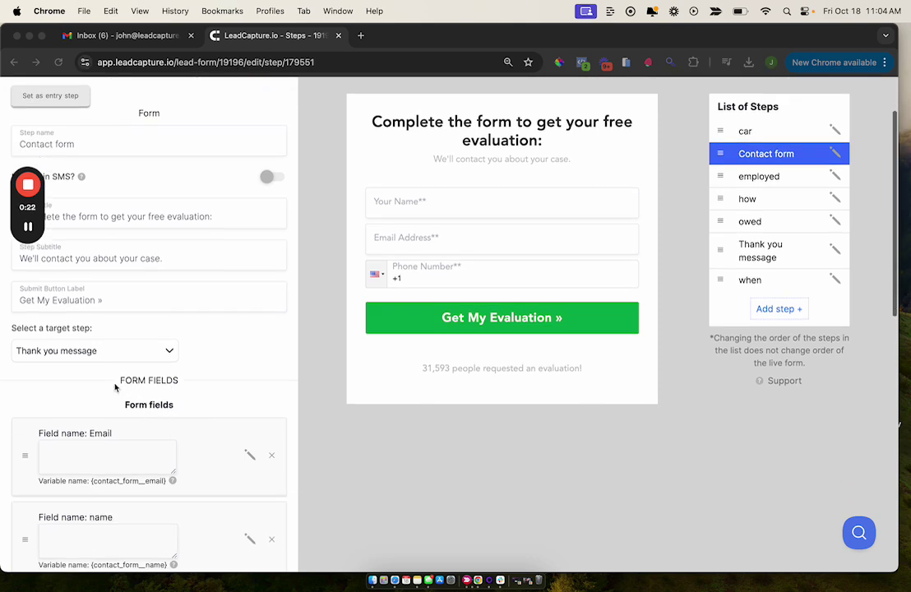
pyautogui.scroll(-2, 145, 390)
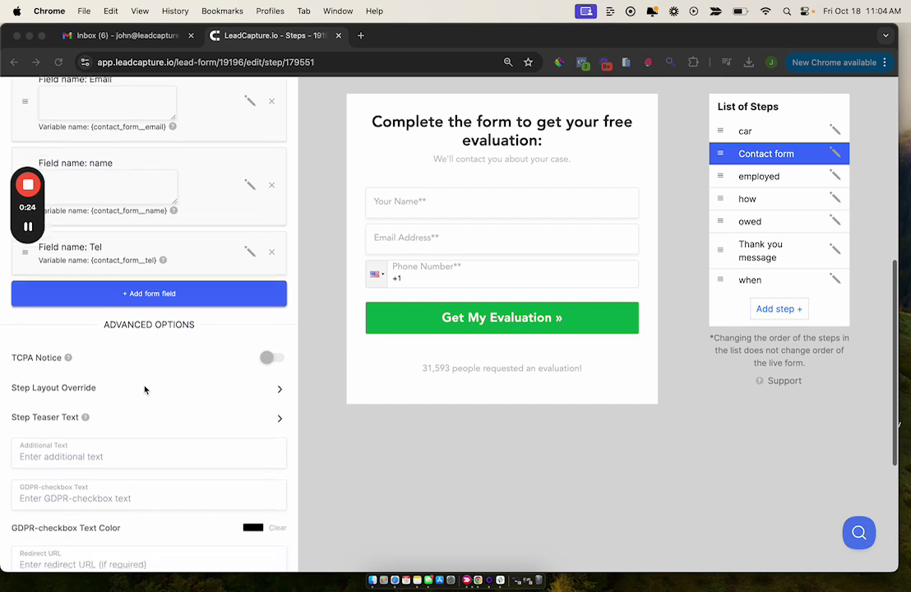
pyautogui.click(278, 381)
pyautogui.scroll(-2, 279, 383)
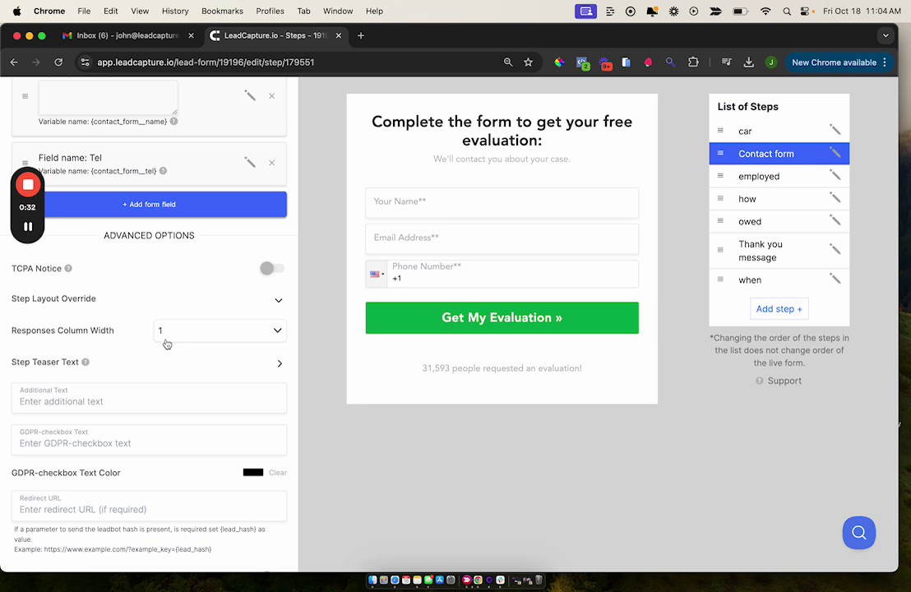
pyautogui.click(233, 335)
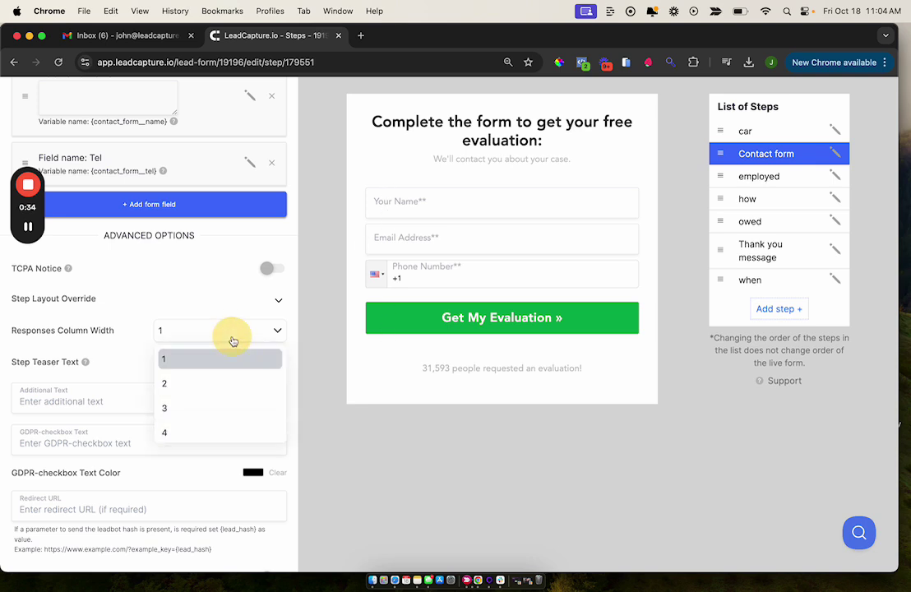
pyautogui.click(177, 388)
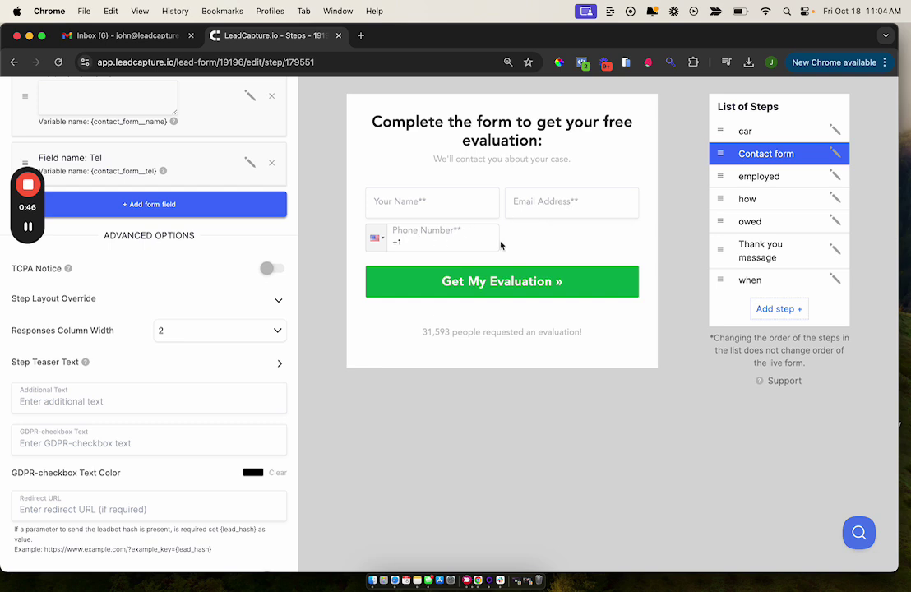
# Try a responses column width of 3 on the Contact form step and return it to 2.
pyautogui.click(238, 329)
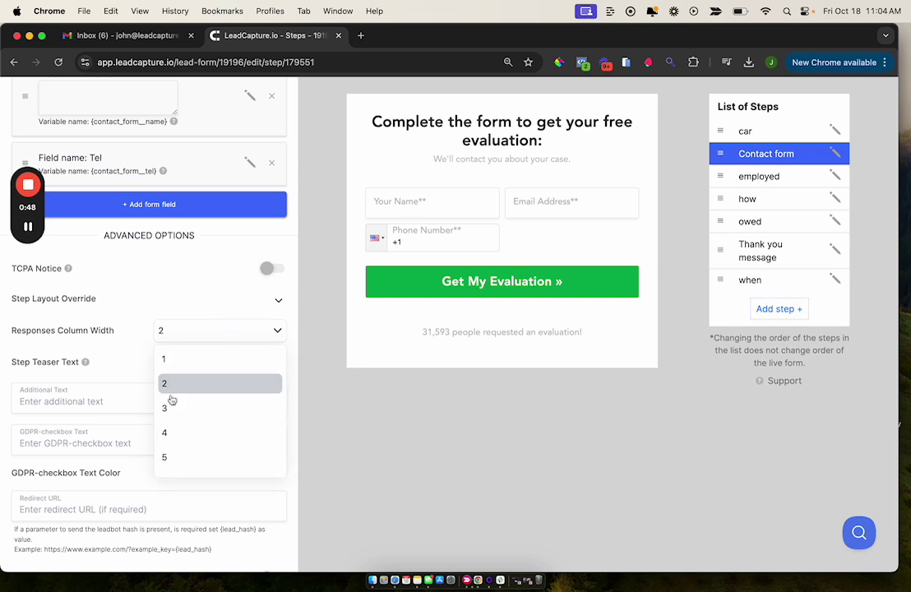
pyautogui.click(167, 406)
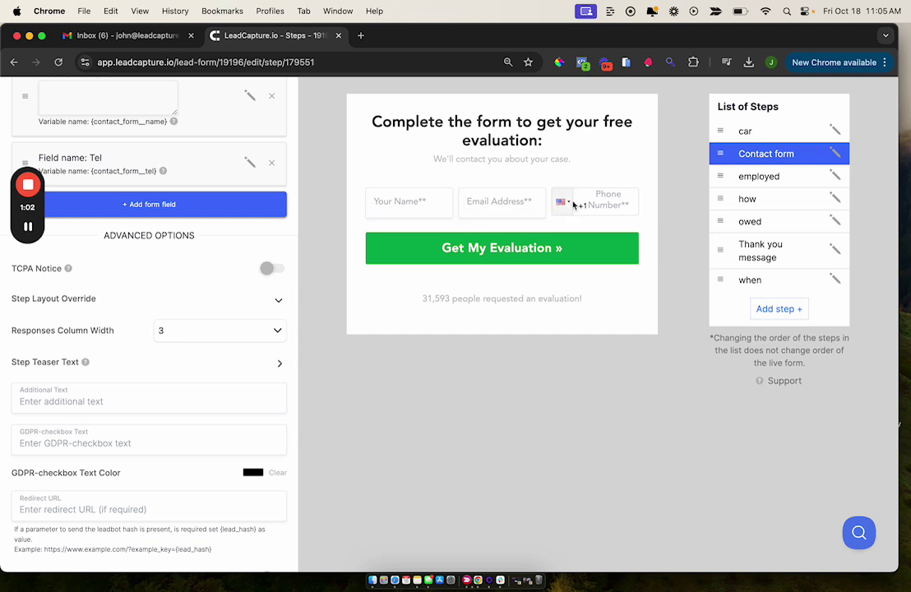
pyautogui.scroll(10, 573, 204)
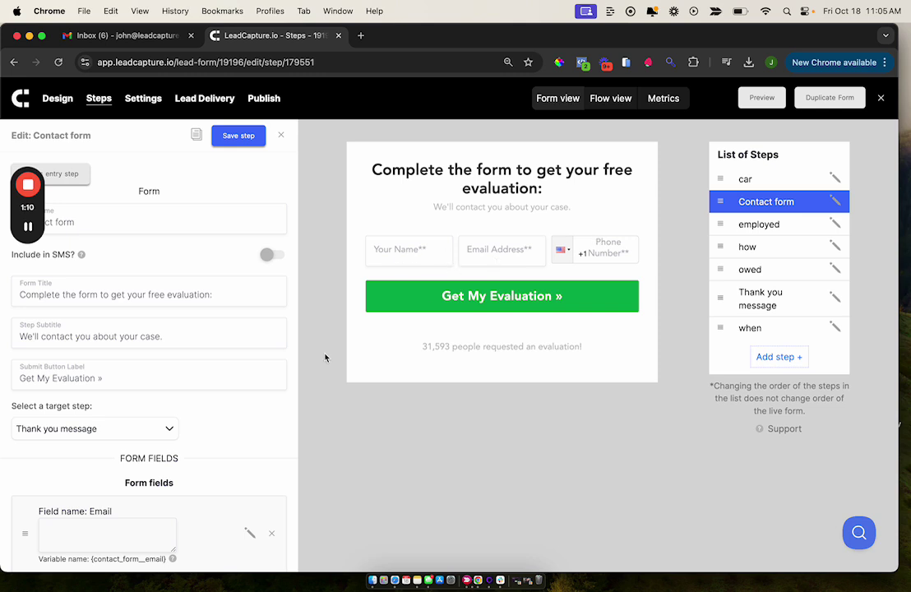
pyautogui.scroll(-10, 252, 409)
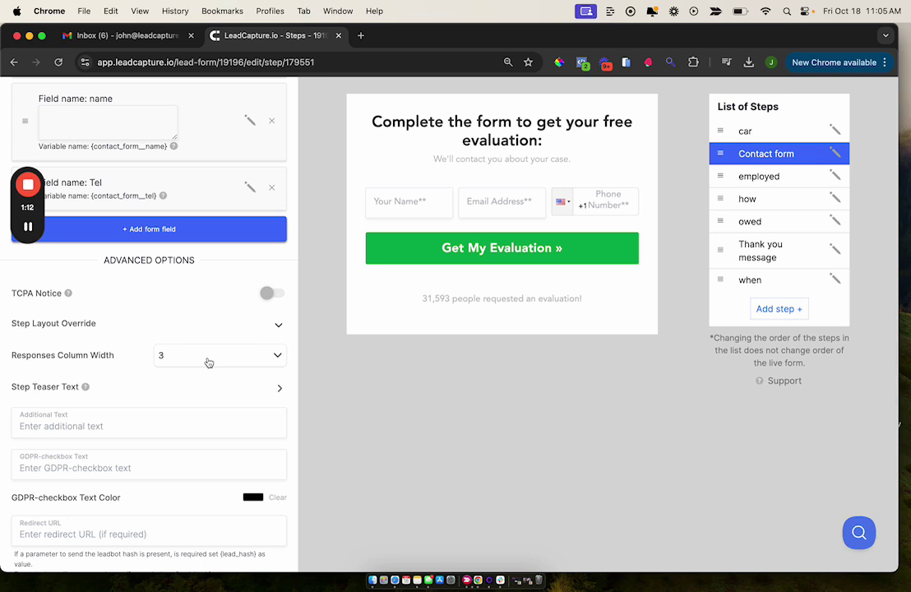
pyautogui.click(208, 362)
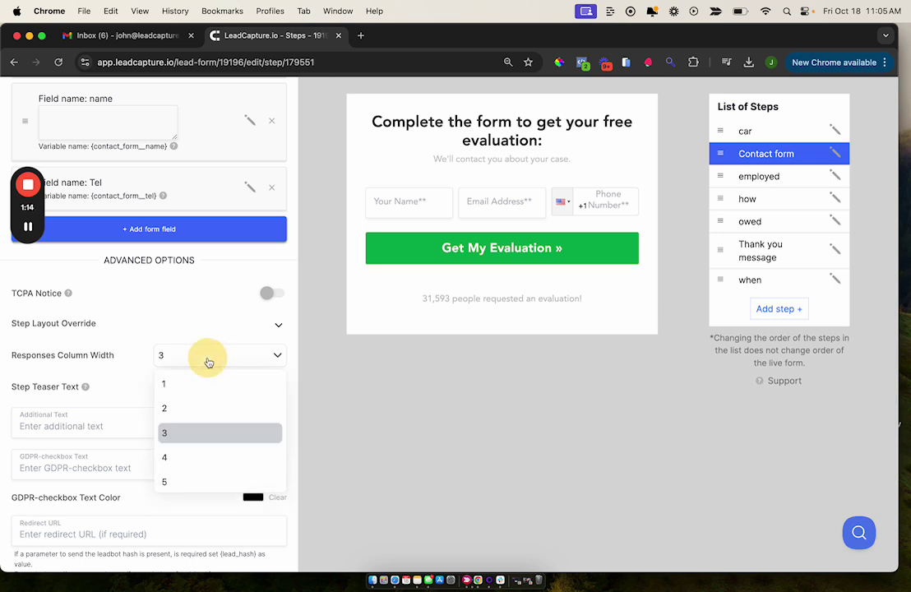
pyautogui.click(183, 407)
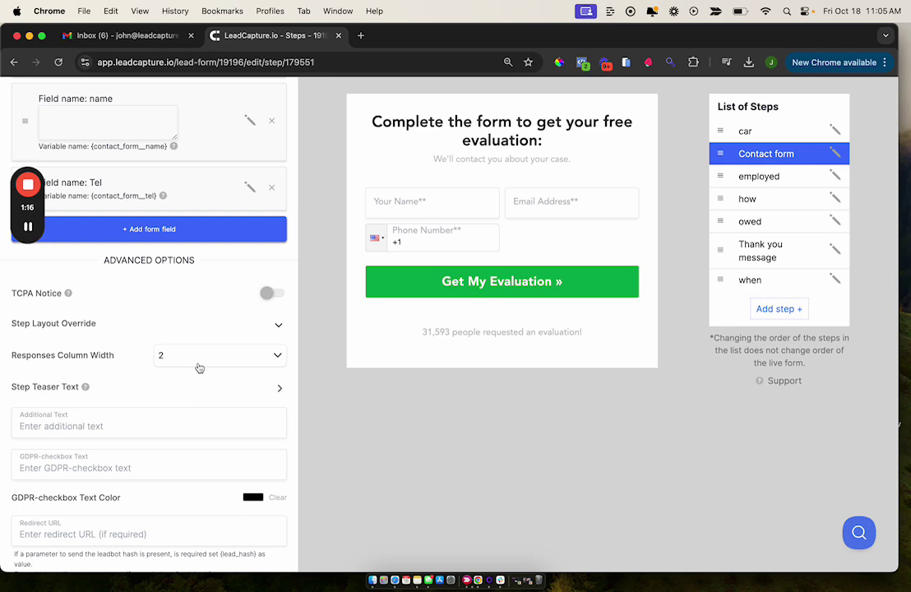
# Save the Contact form step and dismiss the confirmation message.
pyautogui.scroll(10, 228, 271)
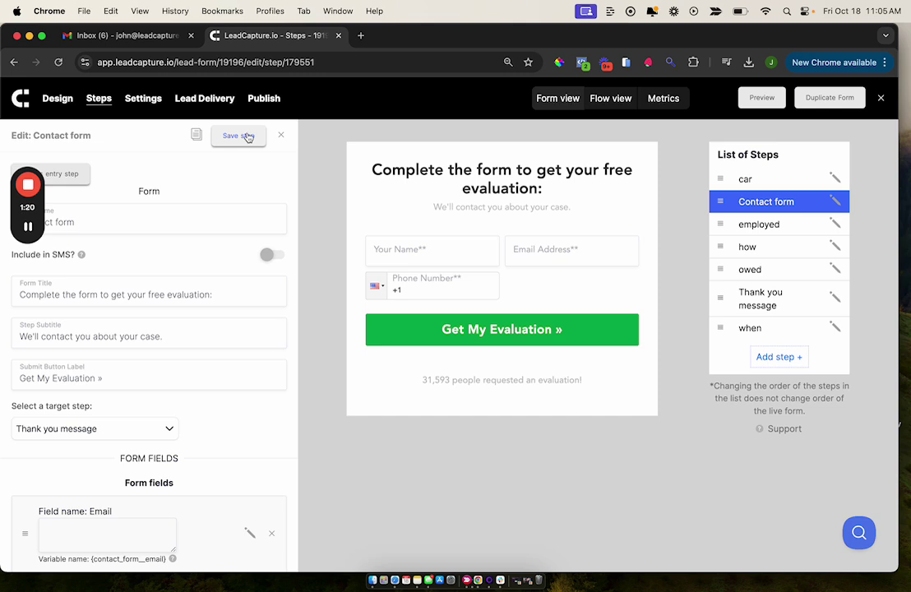
pyautogui.click(238, 135)
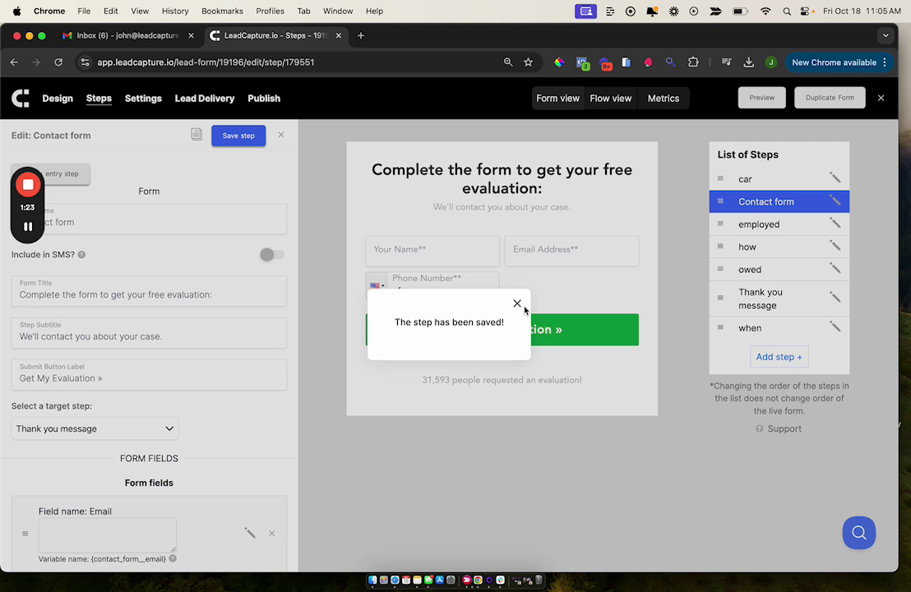
pyautogui.click(517, 305)
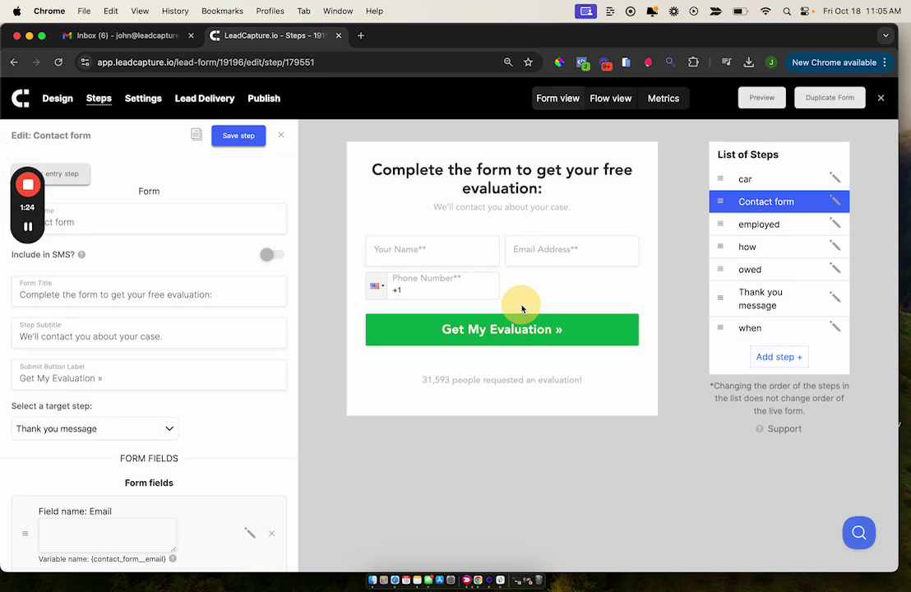
# Delete the Tel field from the Contact form's fields and confirm the removal.
pyautogui.scroll(-5, 522, 309)
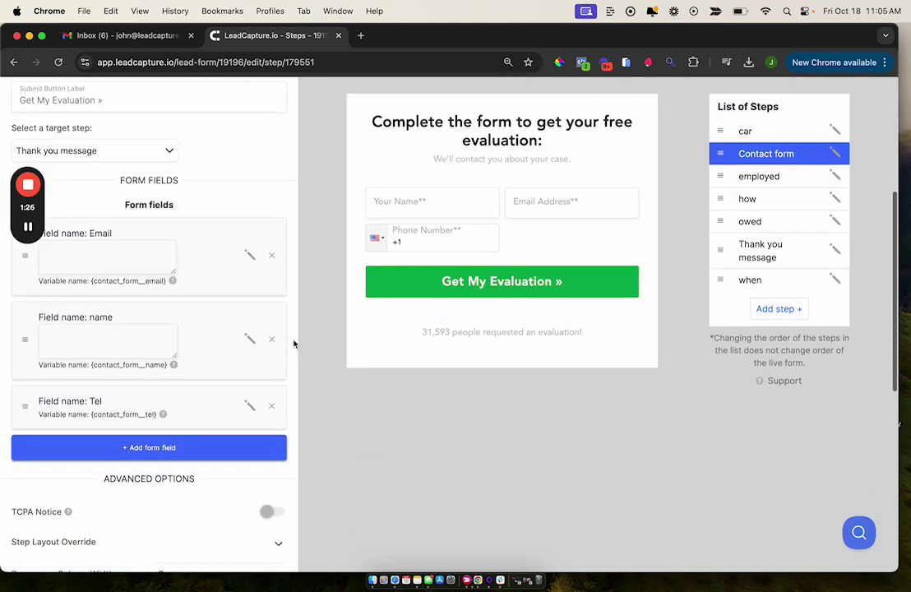
pyautogui.click(271, 405)
pyautogui.click(421, 340)
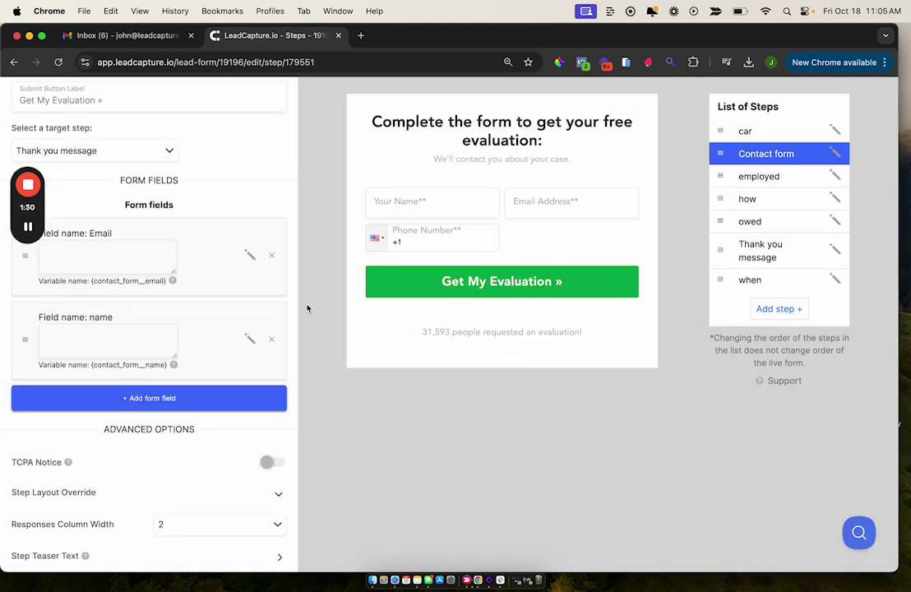
# Rename the Email form field to "zip code" and set its field label to "zip code".
pyautogui.click(250, 256)
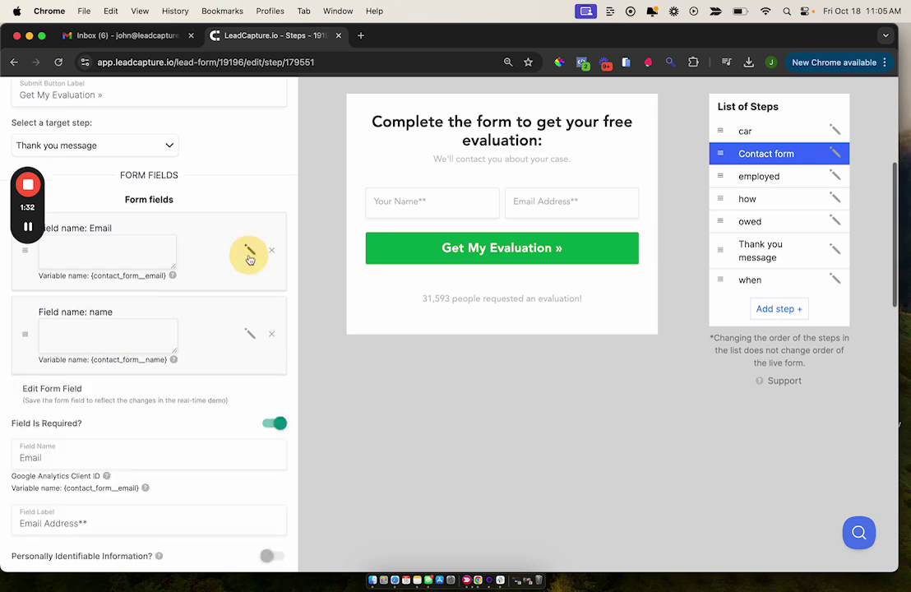
pyautogui.scroll(-3, 155, 278)
pyautogui.scroll(3, 154, 277)
pyautogui.doubleClick(31, 297)
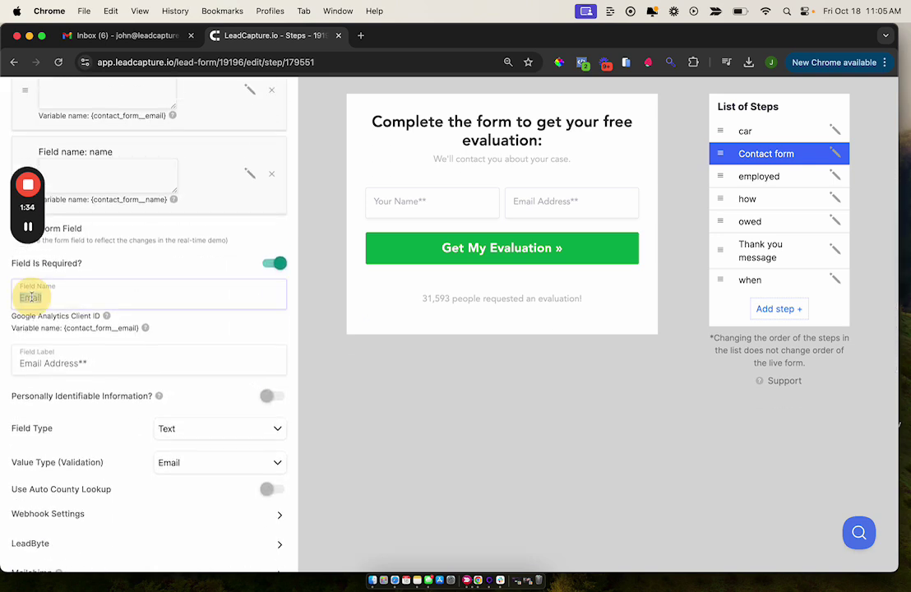
pyautogui.write('zip code')
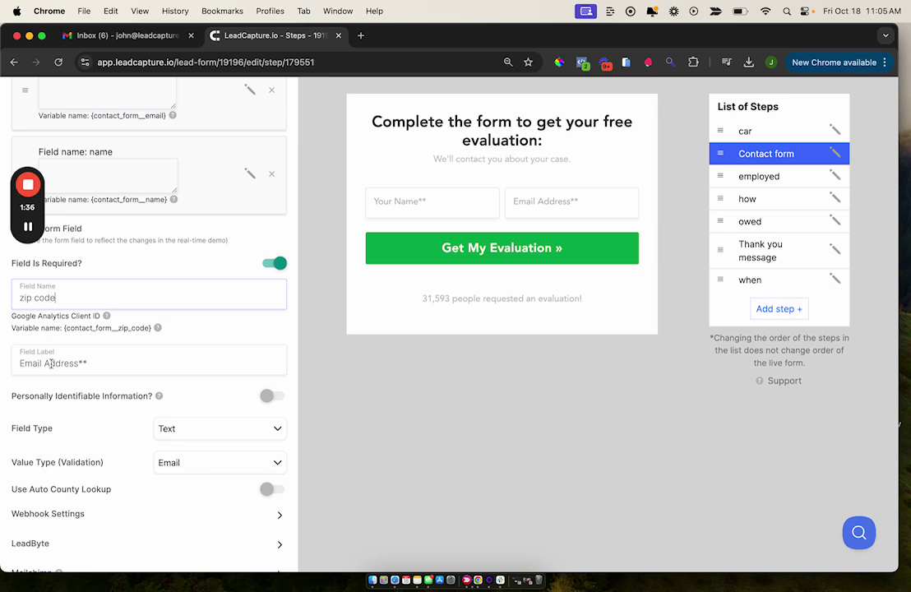
pyautogui.press('Tab')
pyautogui.tripleClick(120, 366)
pyautogui.write('zi')
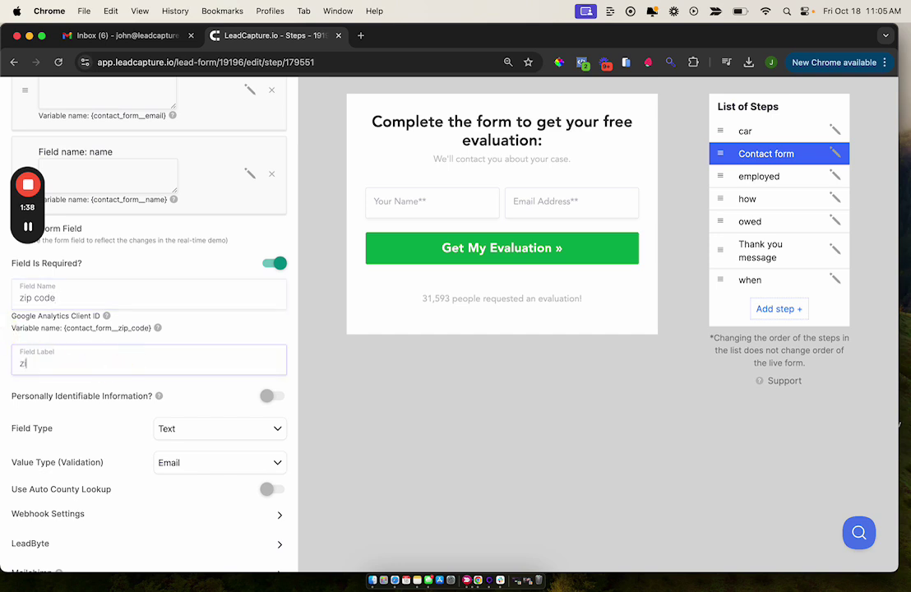
pyautogui.write('p code')
# Set the zip code field's value type validation to Zip code and save the form field.
pyautogui.scroll(-2, 204, 419)
pyautogui.click(168, 398)
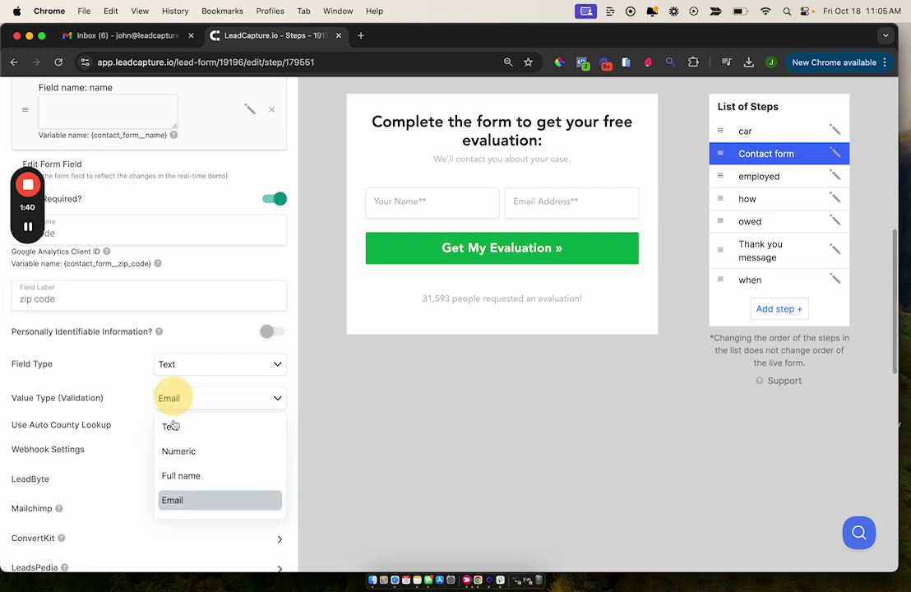
pyautogui.scroll(-2, 185, 461)
pyautogui.click(180, 448)
pyautogui.scroll(-4, 164, 460)
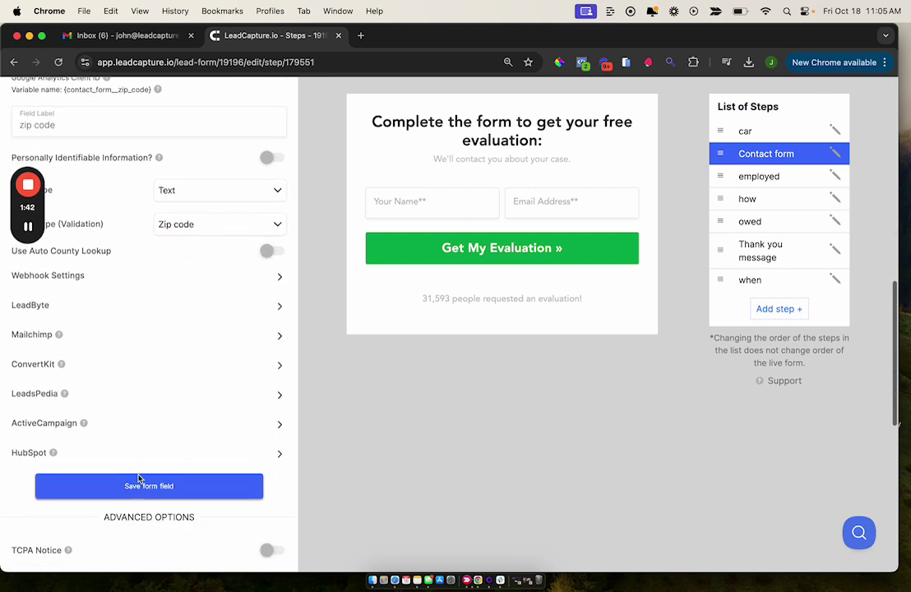
pyautogui.click(132, 481)
pyautogui.scroll(6, 120, 482)
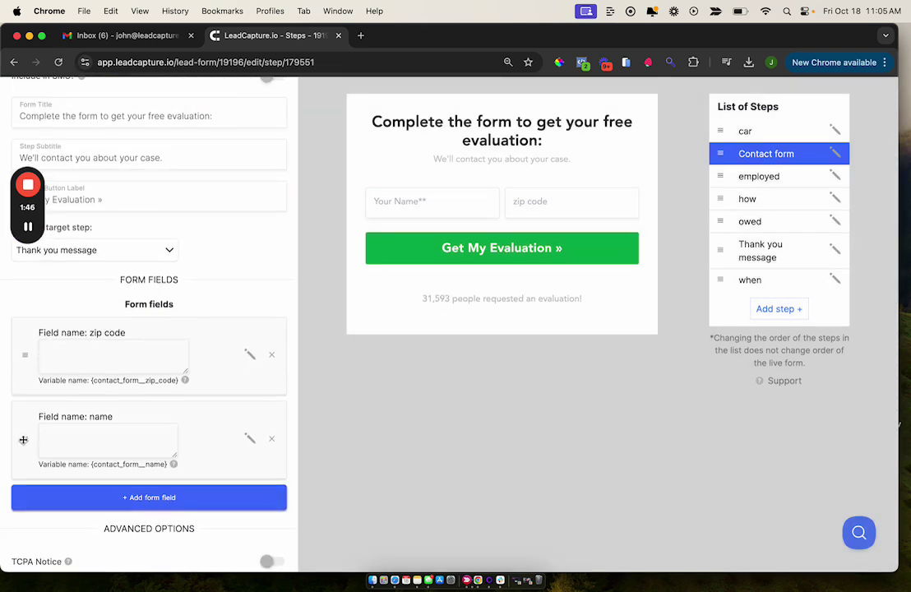
# Rename the name form field to "car make" and set its field label to "car make".
pyautogui.scroll(-2, 74, 403)
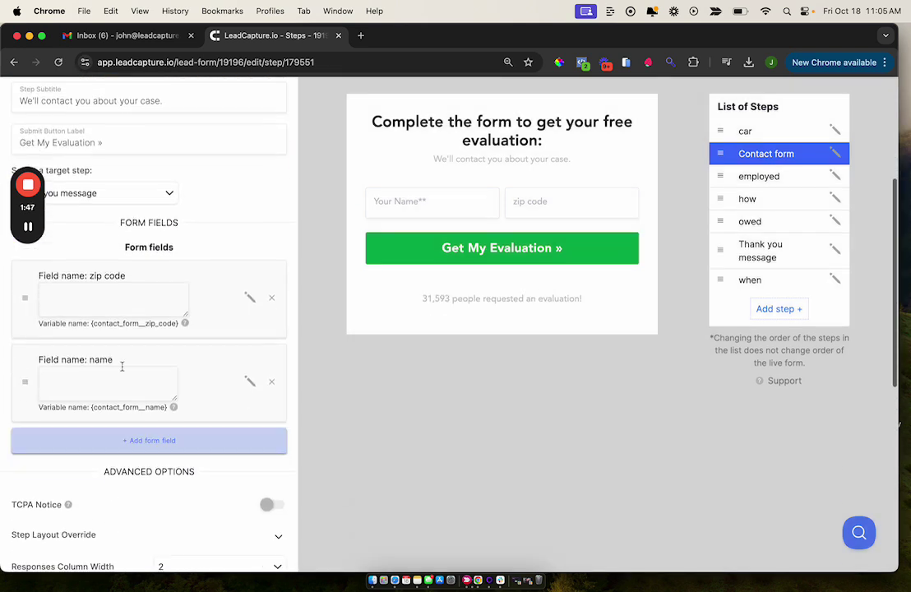
pyautogui.click(249, 380)
pyautogui.scroll(5, 44, 331)
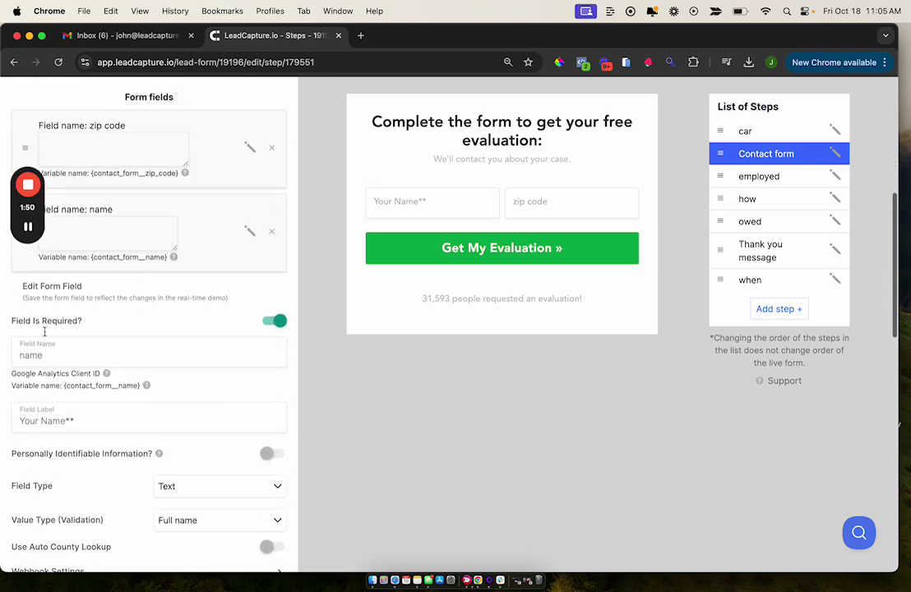
pyautogui.doubleClick(32, 352)
pyautogui.write('car b')
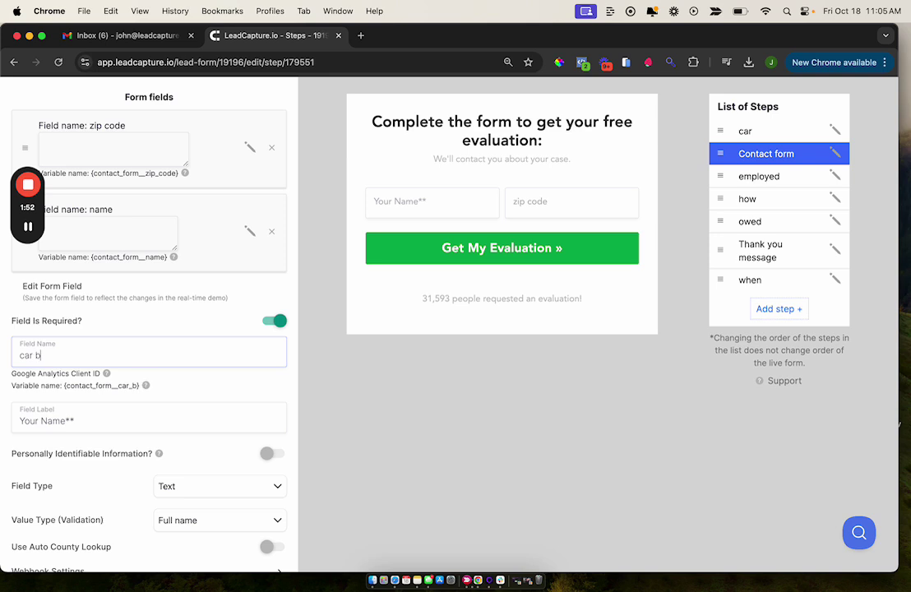
pyautogui.write('ra')
pyautogui.press('BackSpace')
pyautogui.press('BackSpace')
pyautogui.press('BackSpace')
pyautogui.write('make')
pyautogui.moveTo(78, 420); pyautogui.dragTo(6, 416)
pyautogui.write('car')
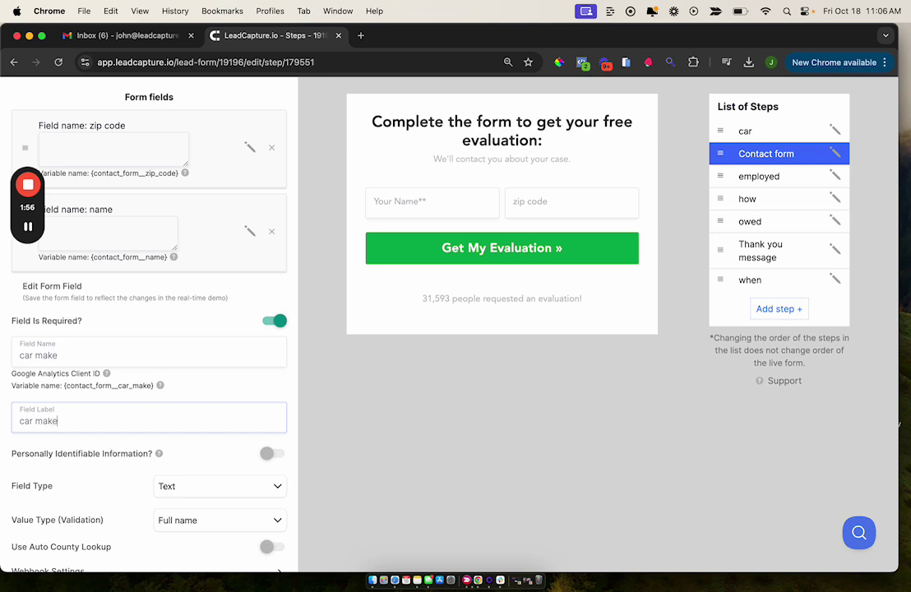
# Change the car make field's type to Select and enter "Make 1" as its first option.
pyautogui.scroll(-5, 179, 453)
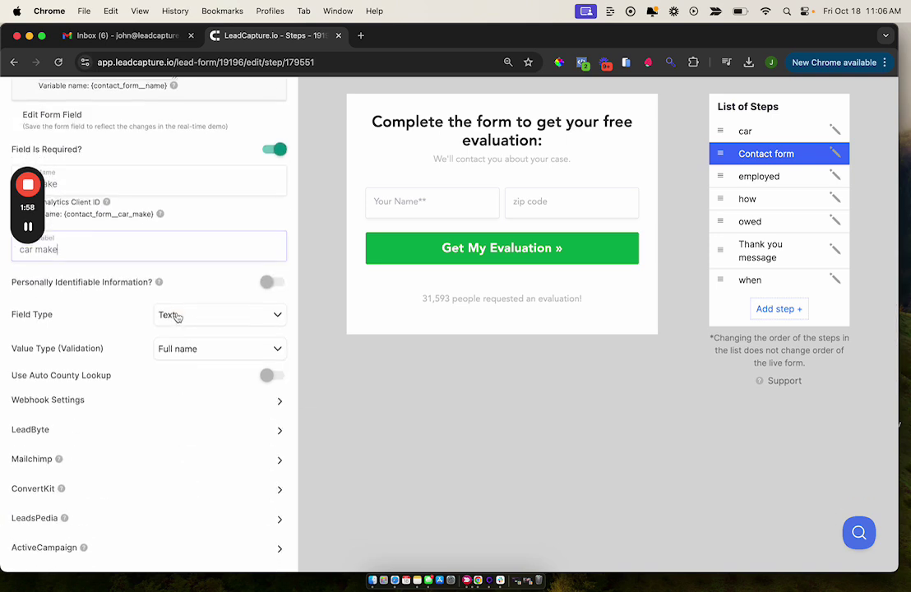
pyautogui.click(177, 317)
pyautogui.click(180, 392)
pyautogui.click(79, 355)
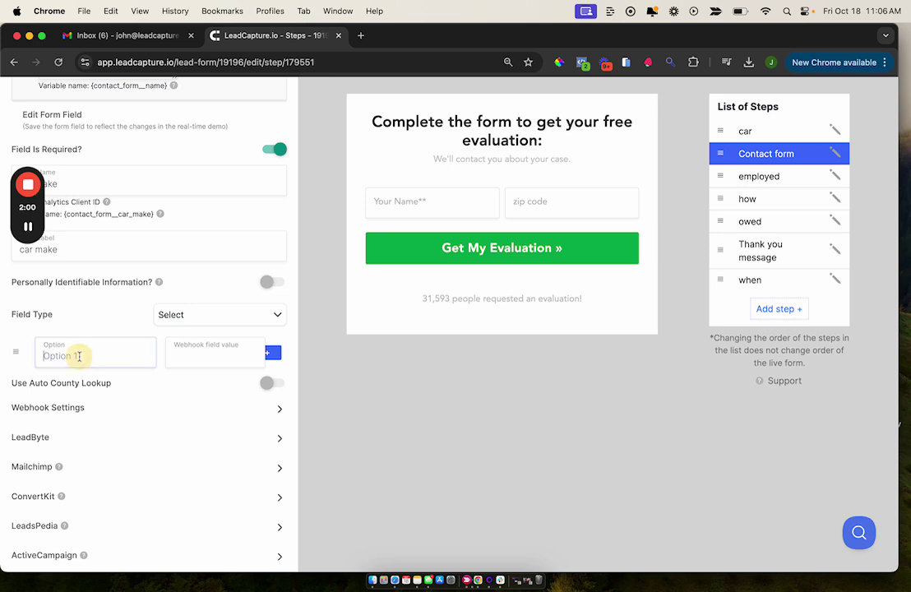
pyautogui.write('Make 1')
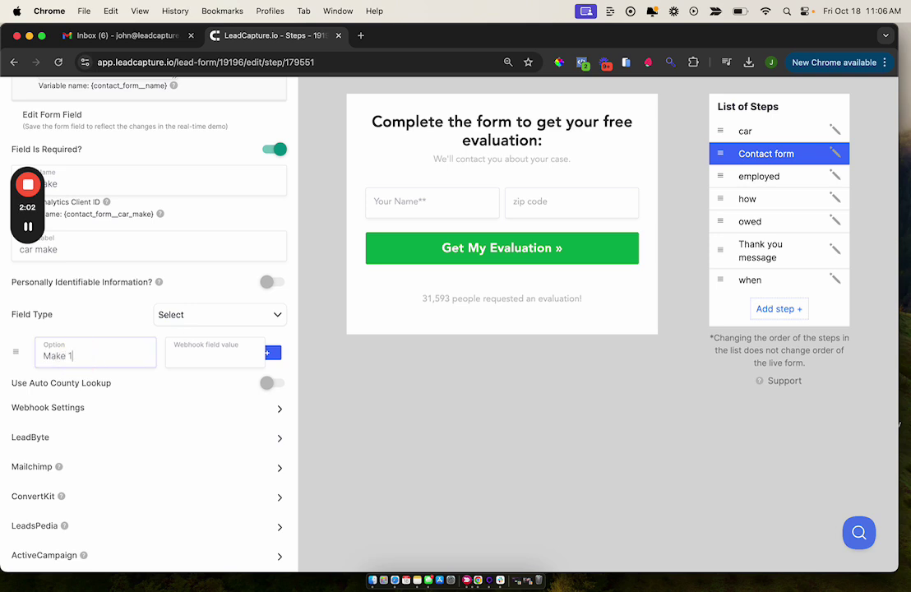
# Add "Make 2" as a second option for the car make field and save the form field.
pyautogui.click(272, 353)
pyautogui.click(106, 398)
pyautogui.write('Mak')
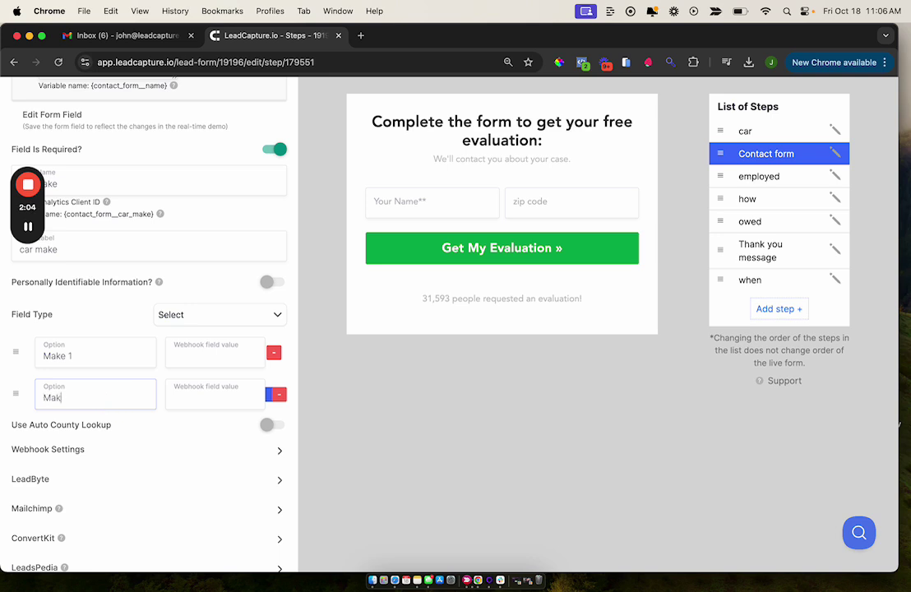
pyautogui.write('e 2')
pyautogui.scroll(-4, 234, 386)
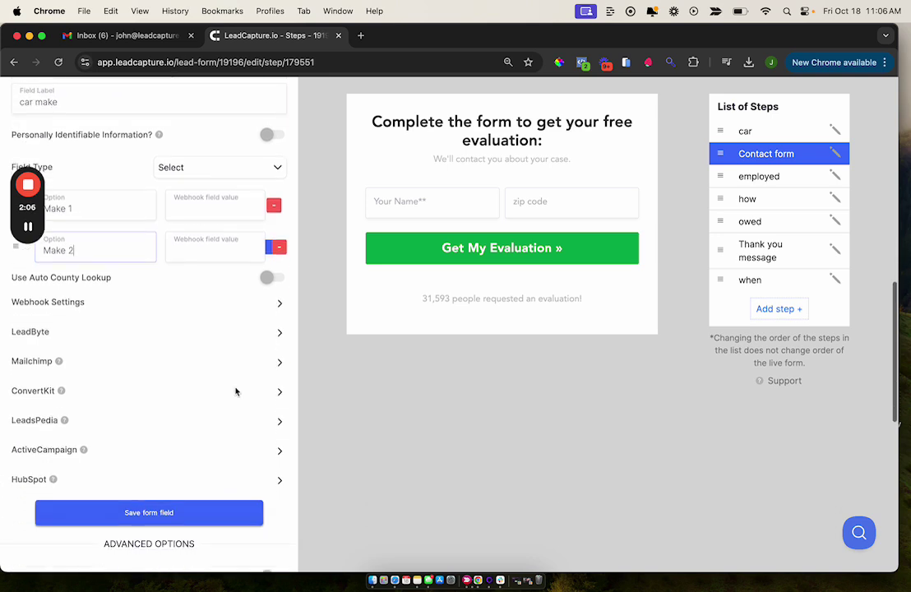
pyautogui.click(159, 490)
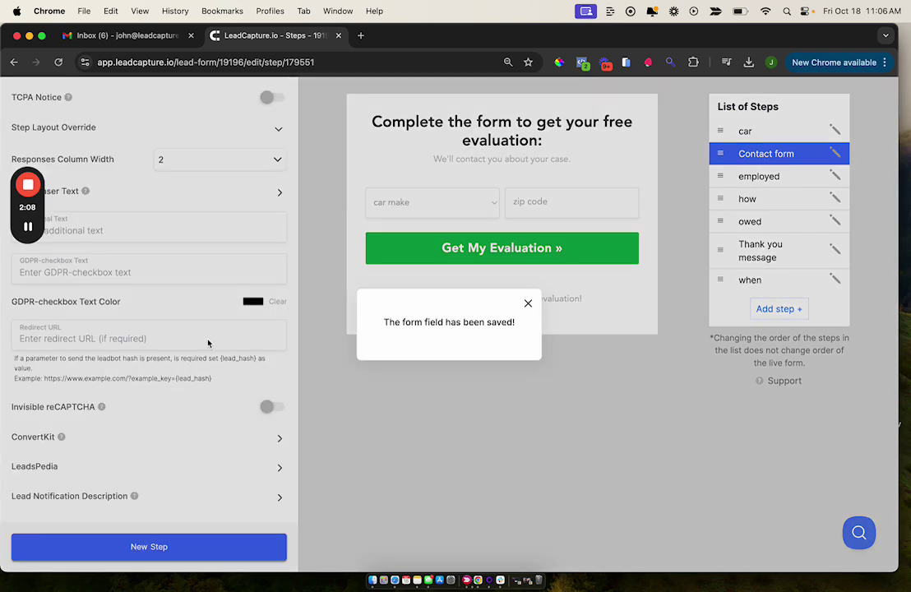
# Open the car make dropdown in the form preview to check its options.
pyautogui.scroll(4, 272, 233)
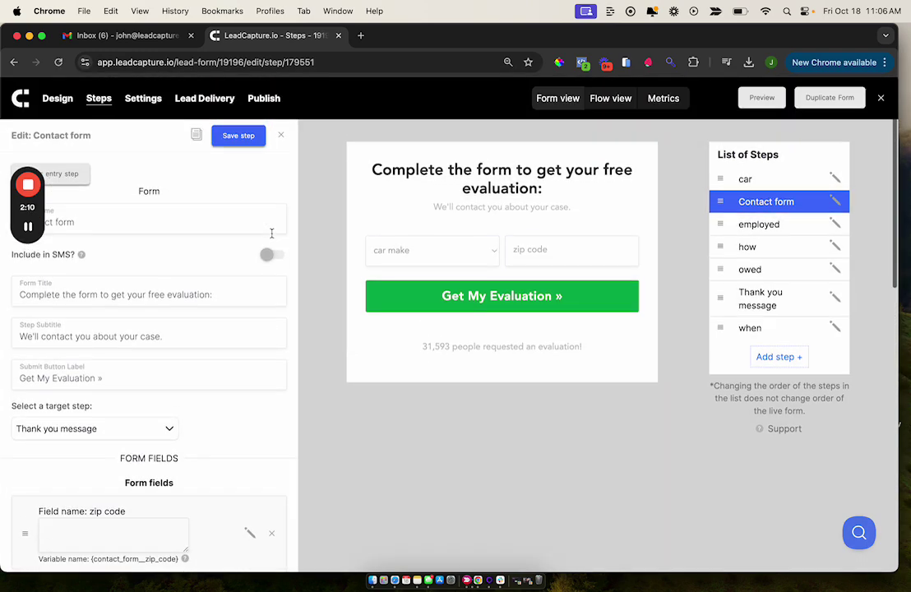
pyautogui.scroll(-1, 158, 335)
pyautogui.click(397, 202)
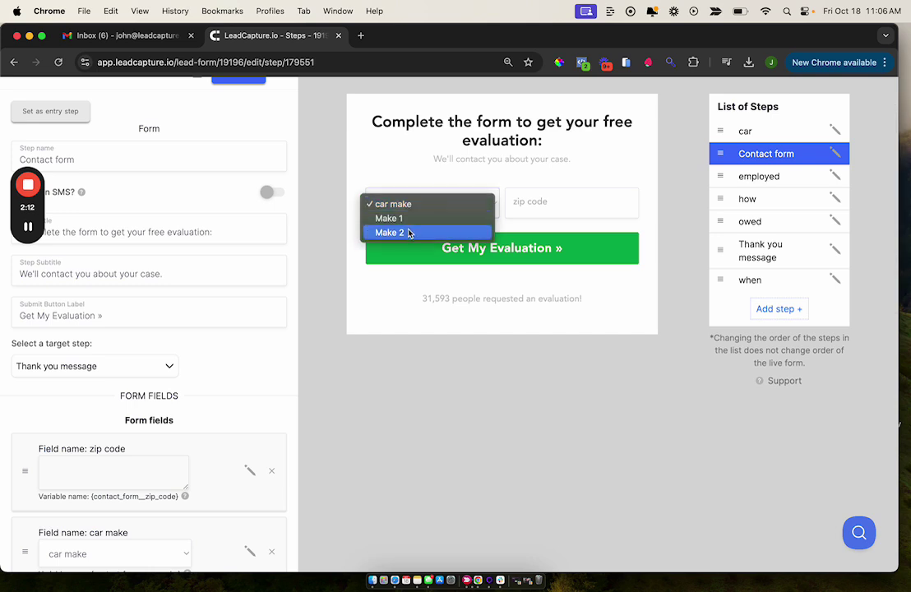
# Test the Contact form fields in the form preview by choosing Make 2 and entering a partial zip code.
pyautogui.click(409, 234)
pyautogui.click(545, 206)
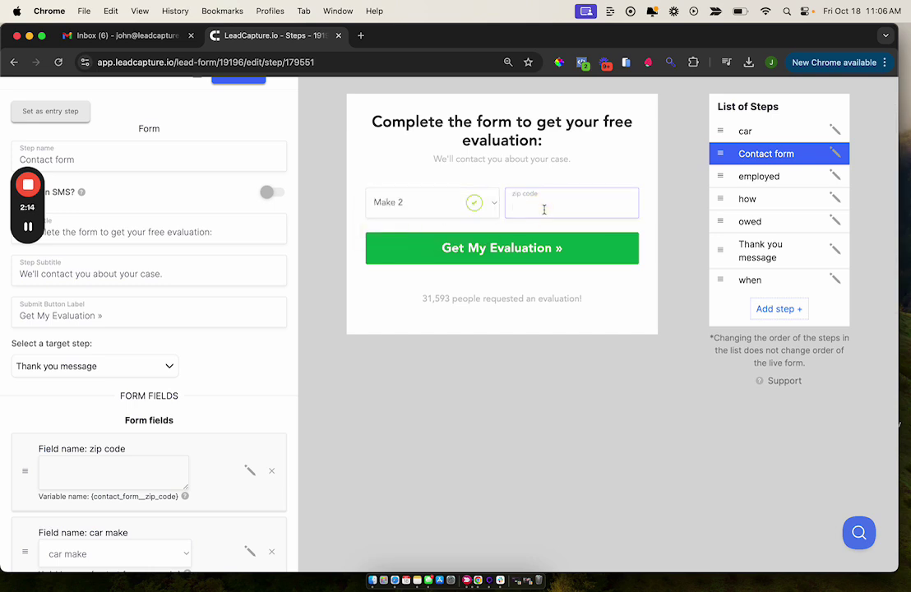
pyautogui.write('190')
# Open the full preview of the form and answer its questions, with $10k - $50k as amount owed, up to the contact form.
pyautogui.scroll(3, 573, 209)
pyautogui.click(764, 99)
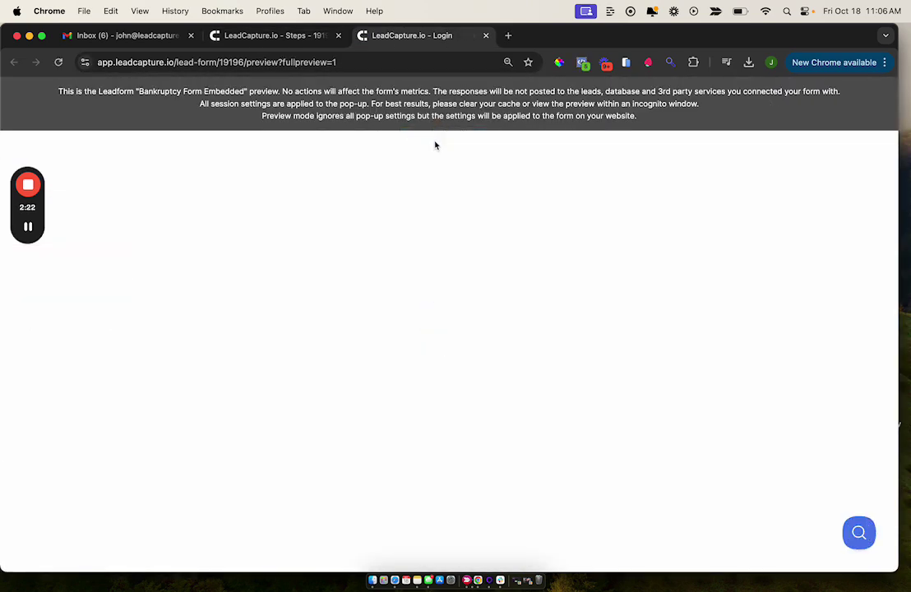
pyautogui.click(301, 215)
pyautogui.click(333, 249)
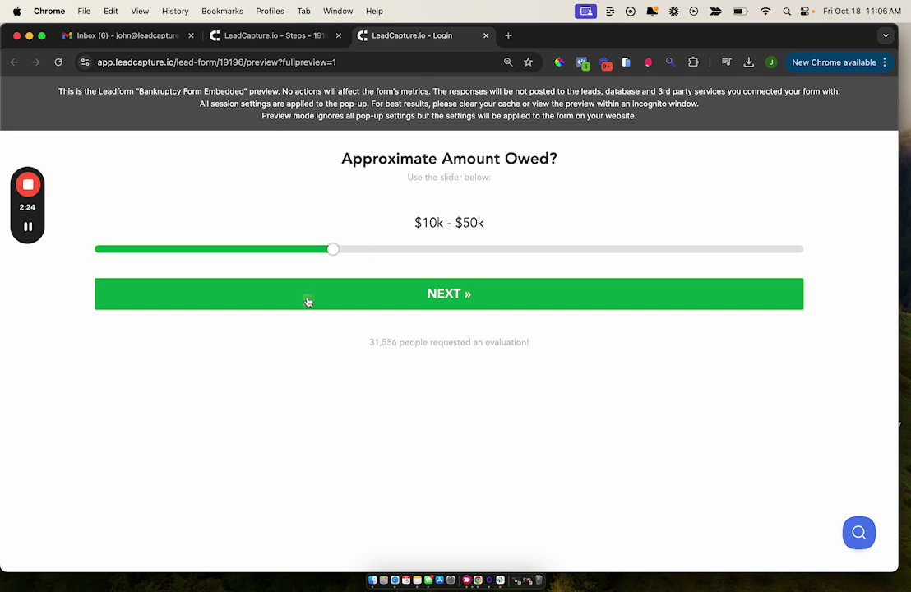
pyautogui.click(307, 296)
pyautogui.click(297, 249)
pyautogui.click(348, 225)
pyautogui.click(365, 215)
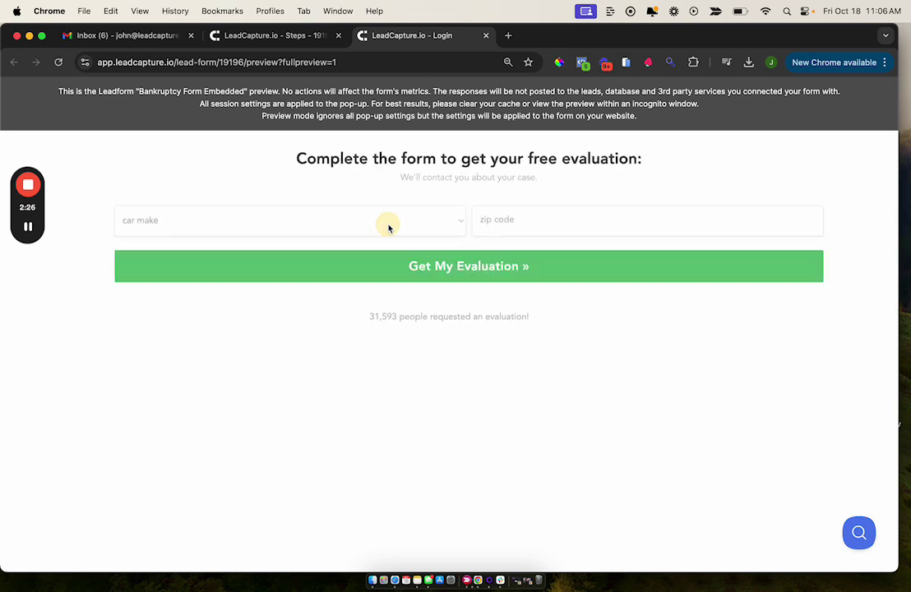
# Check the car make options in the full preview and compare its contact form with the one in the step editor.
pyautogui.click(283, 229)
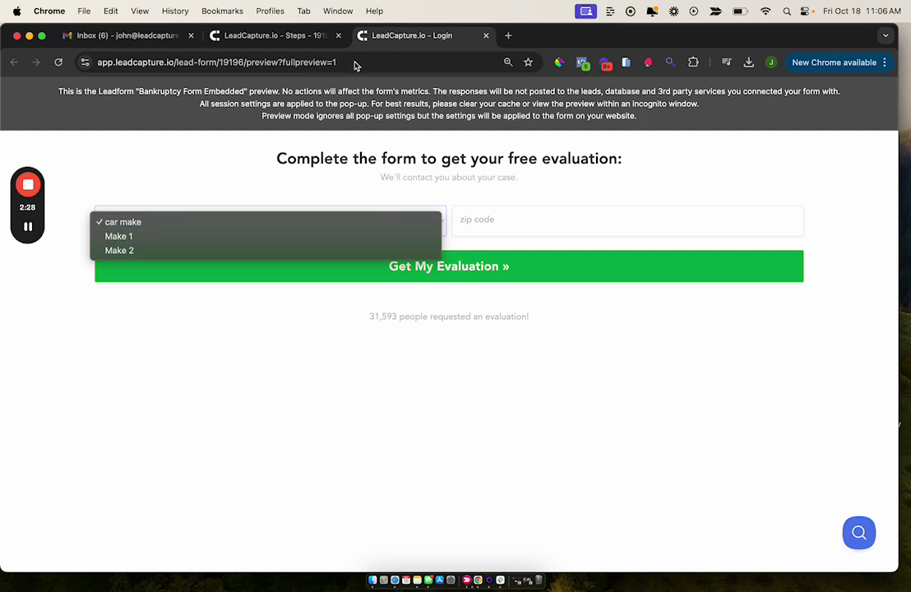
pyautogui.click(295, 40)
pyautogui.click(262, 37)
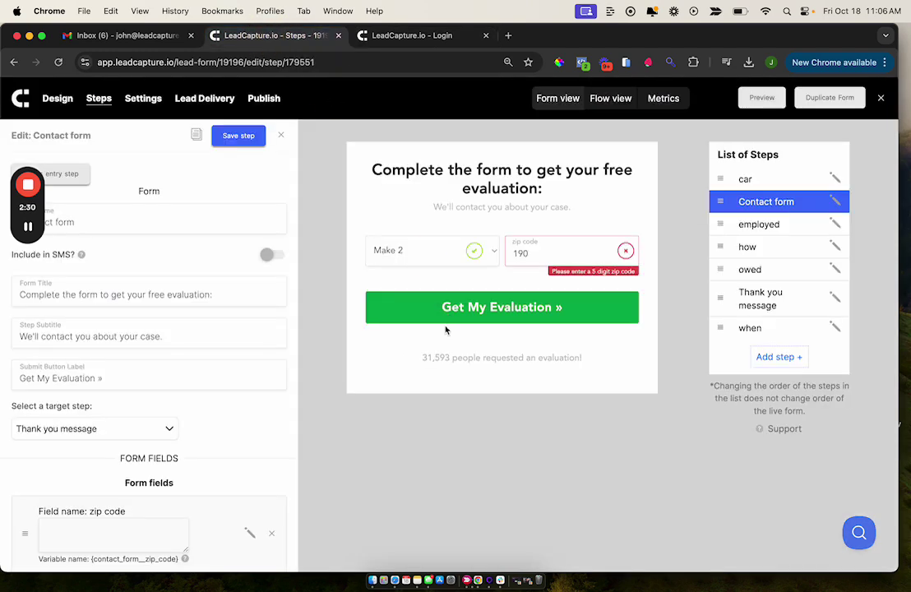
pyautogui.click(390, 36)
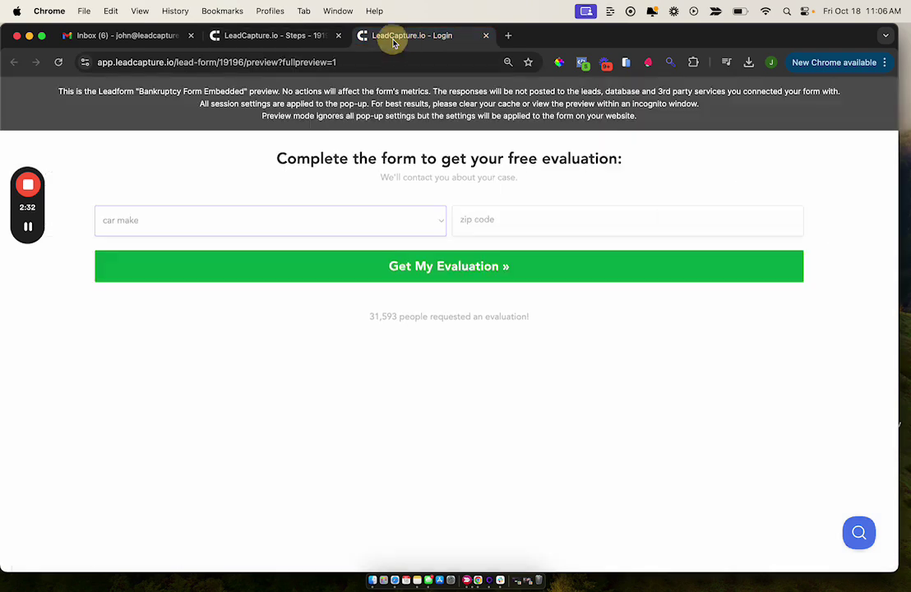
# Fill in a five-digit zip code and a car make in the full preview and submit the contact form.
pyautogui.click(490, 218)
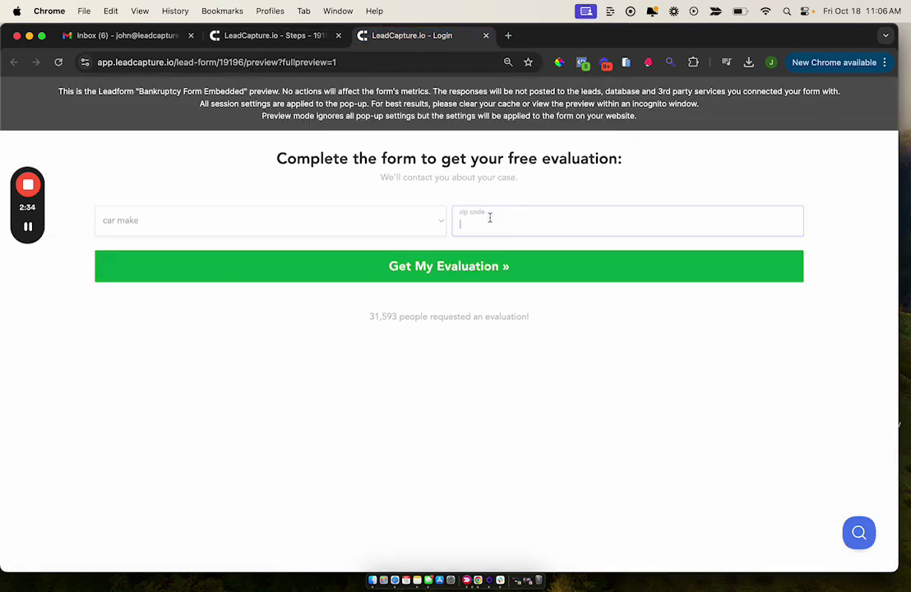
pyautogui.write('19063')
pyautogui.click(460, 276)
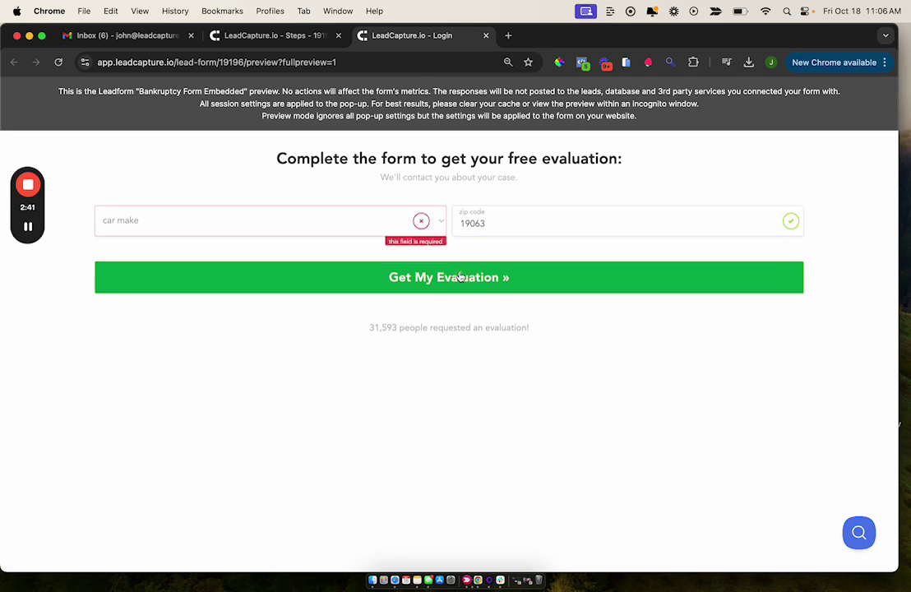
pyautogui.click(211, 217)
pyautogui.click(303, 280)
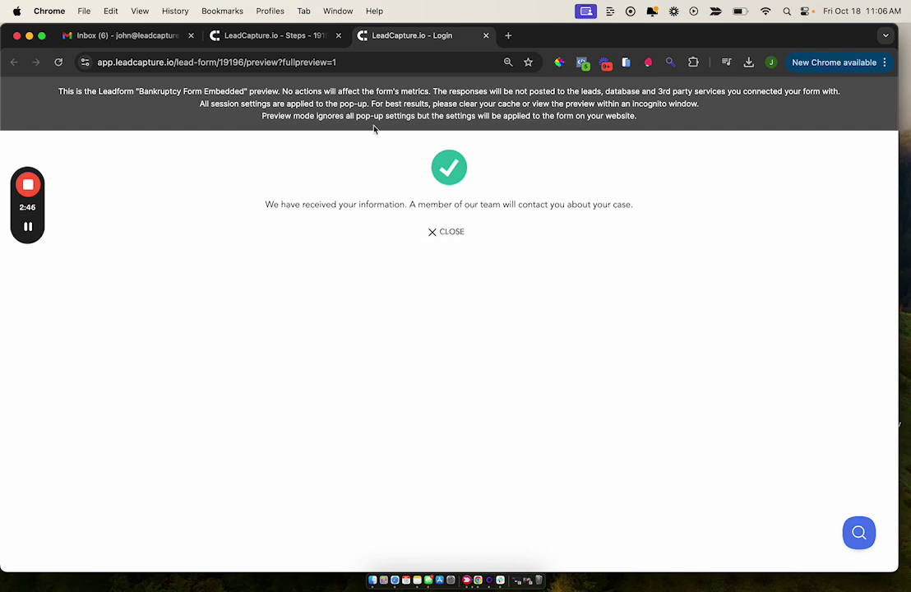
# Start the form demo in a full preview, answer Yes to the bankruptcy question, and show the page in the mobile simulator.
pyautogui.click(279, 35)
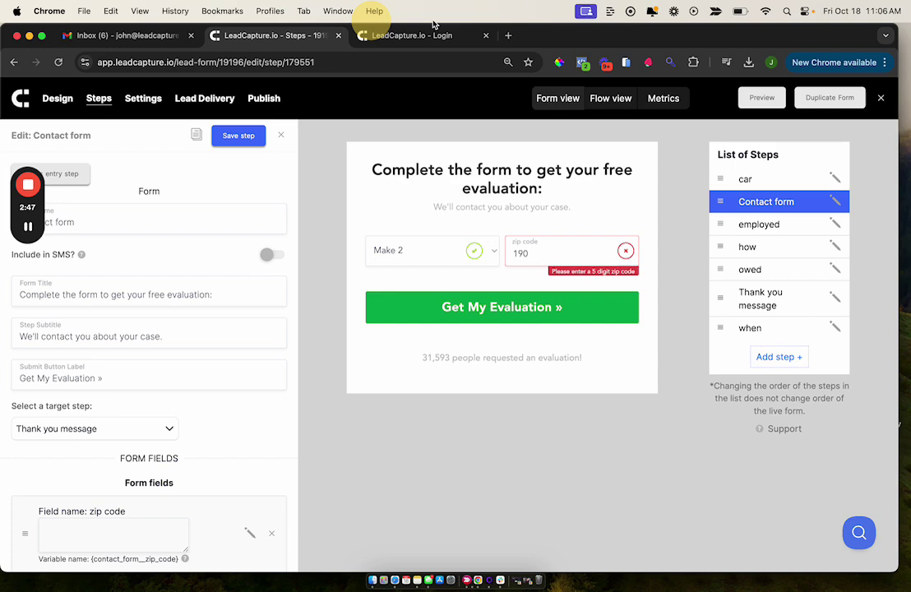
pyautogui.click(751, 102)
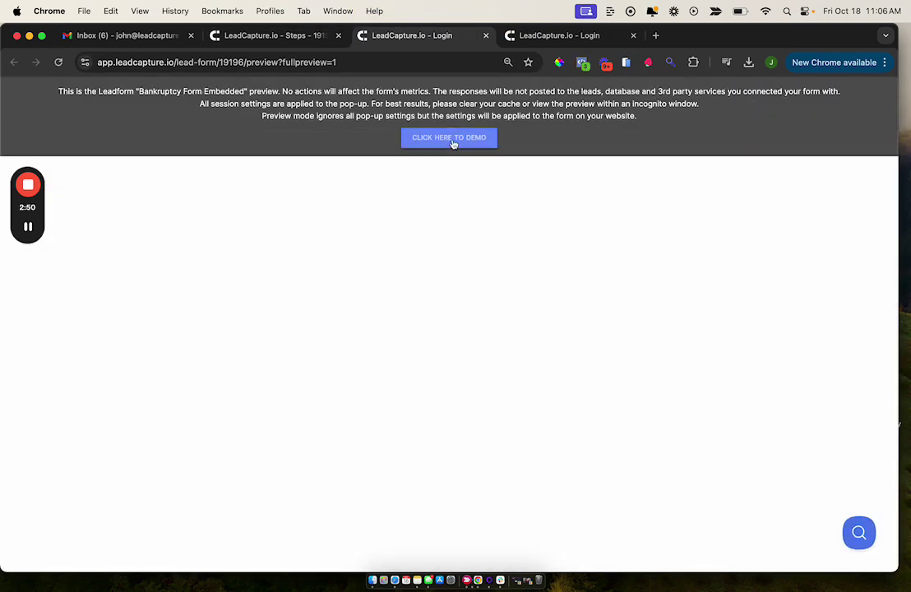
pyautogui.click(451, 139)
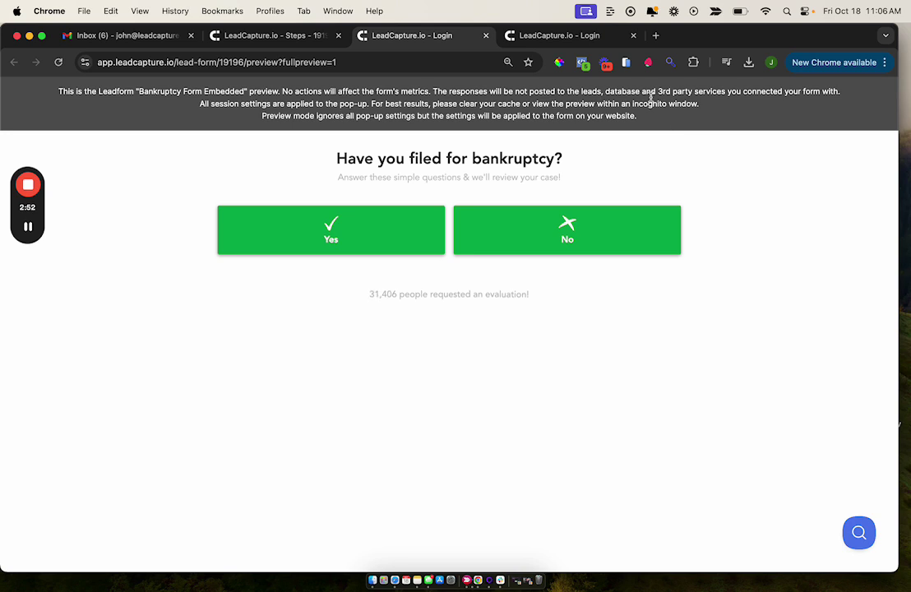
pyautogui.click(334, 238)
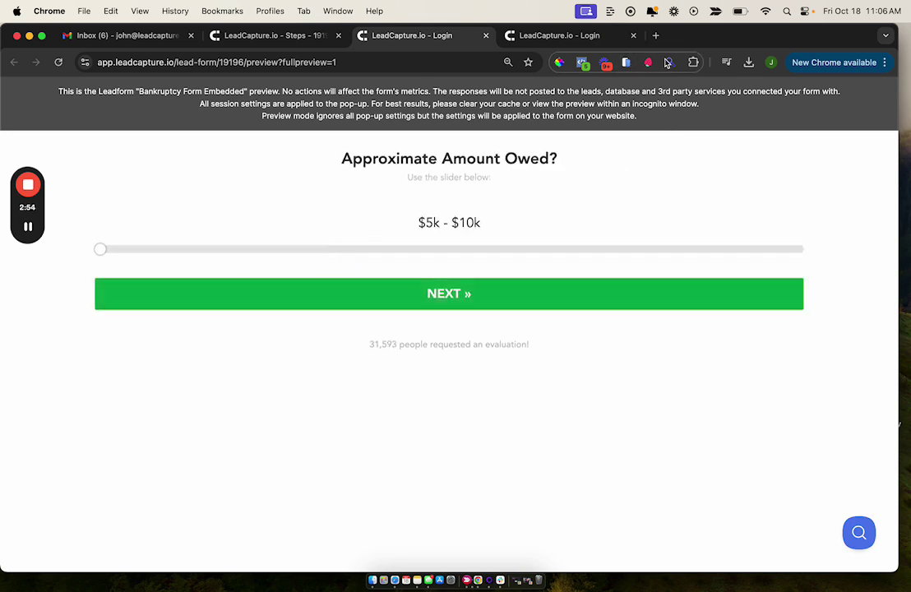
pyautogui.click(626, 63)
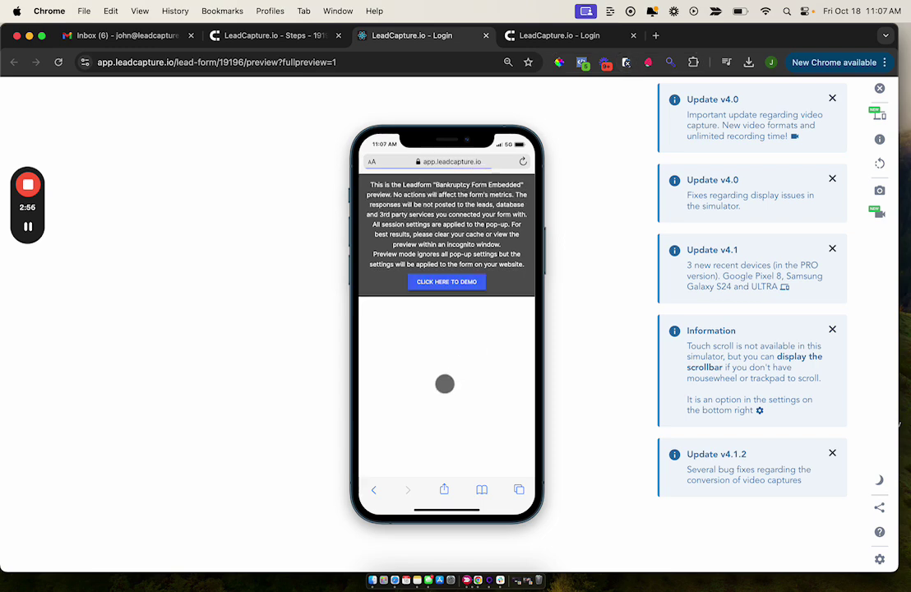
# Answer the questions about amount owed and car ownership in the mobile simulator to reach the contact form.
pyautogui.click(438, 361)
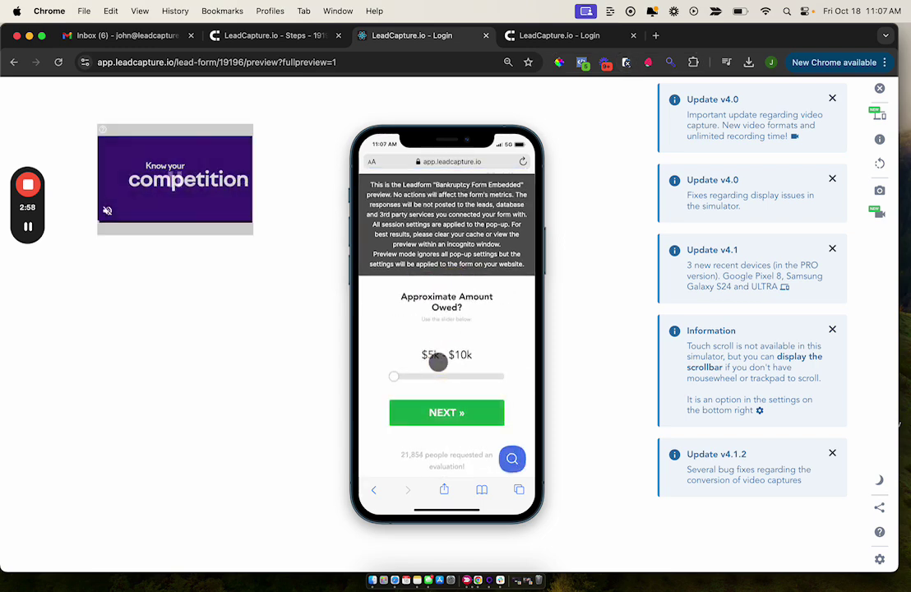
pyautogui.click(421, 372)
pyautogui.click(445, 412)
pyautogui.click(420, 338)
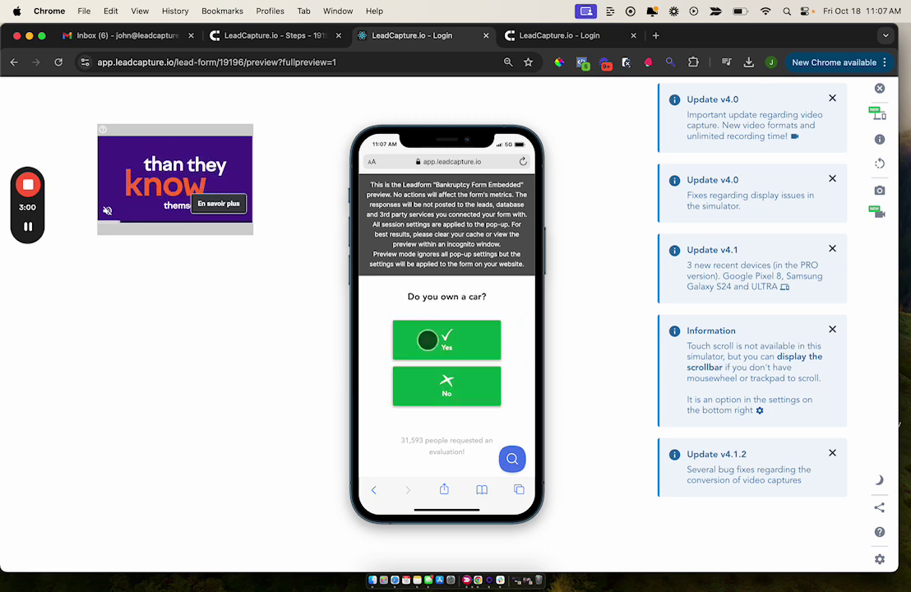
pyautogui.click(423, 340)
pyautogui.click(426, 345)
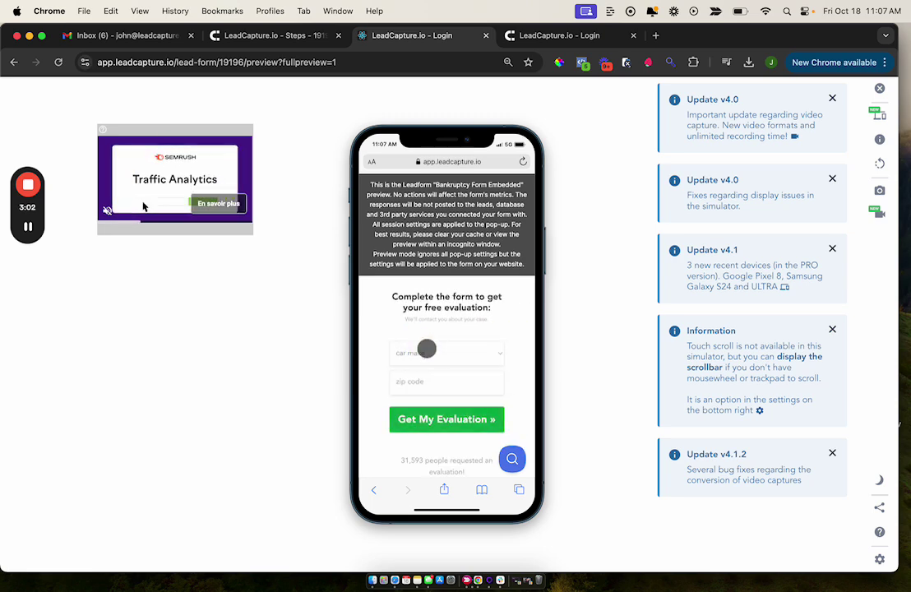
# Choose Make 2 as the car make in the mobile simulator and examine how the contact form's fields are arranged.
pyautogui.scroll(-1, 425, 349)
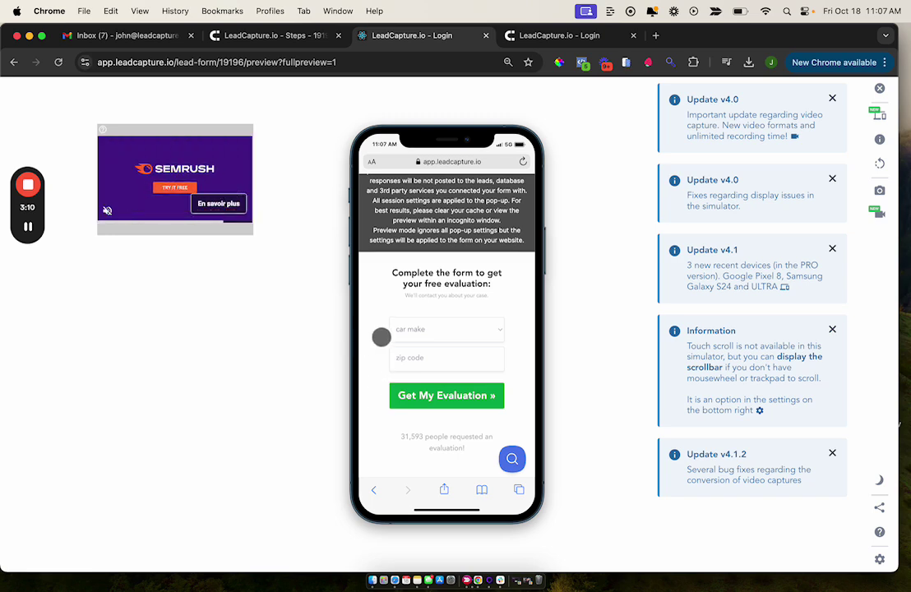
pyautogui.click(422, 363)
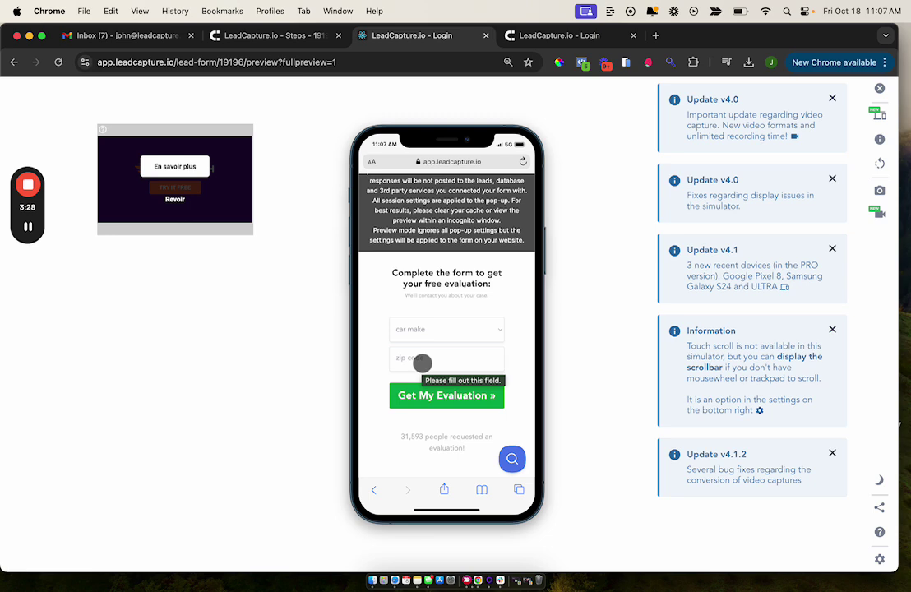
pyautogui.scroll(2, 419, 353)
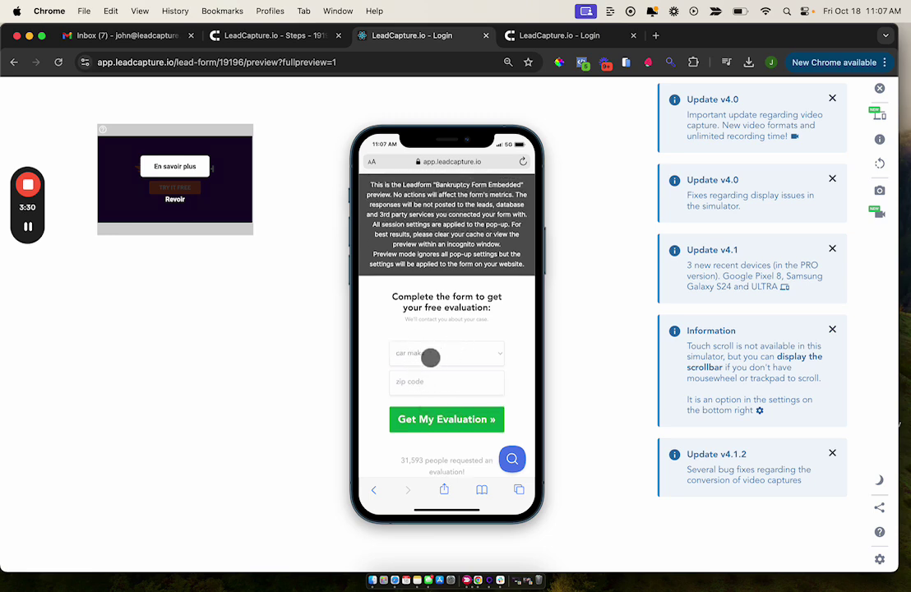
pyautogui.click(419, 359)
pyautogui.scroll(-1, 457, 272)
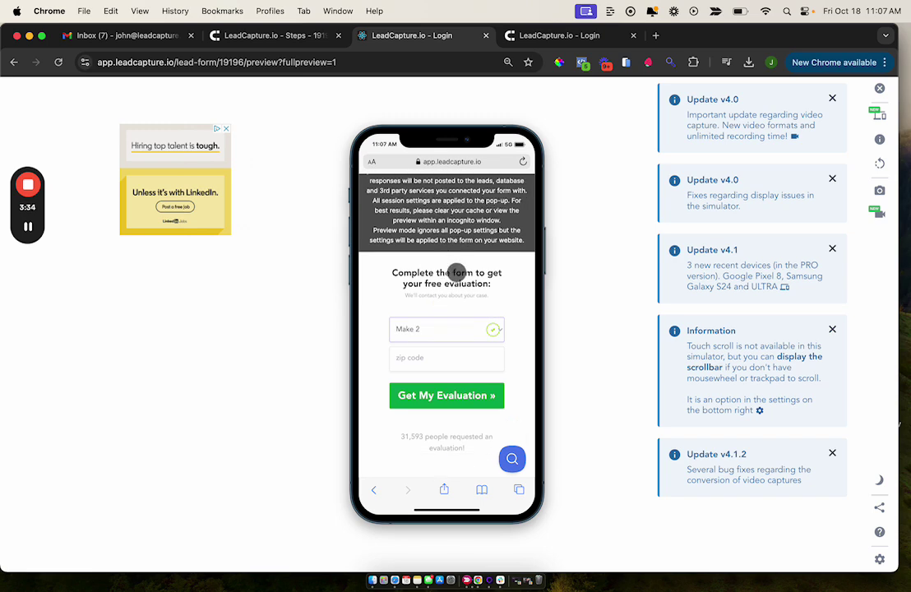
pyautogui.scroll(1, 448, 321)
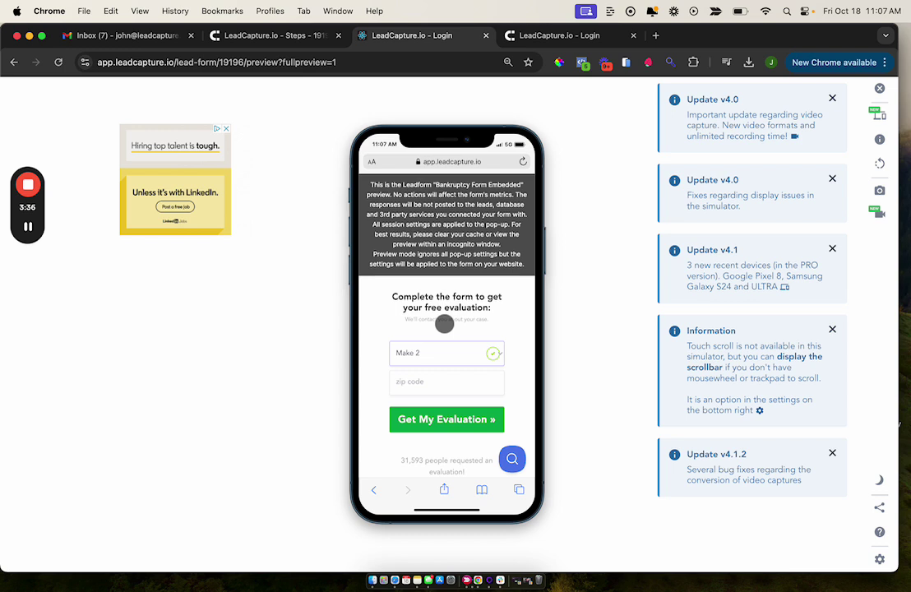
pyautogui.scroll(-1, 434, 331)
pyautogui.scroll(1, 433, 339)
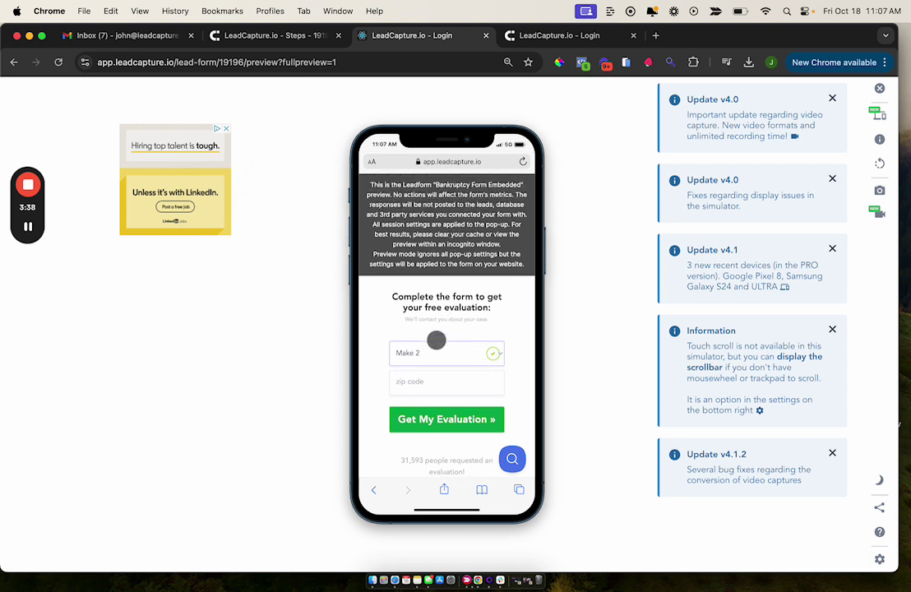